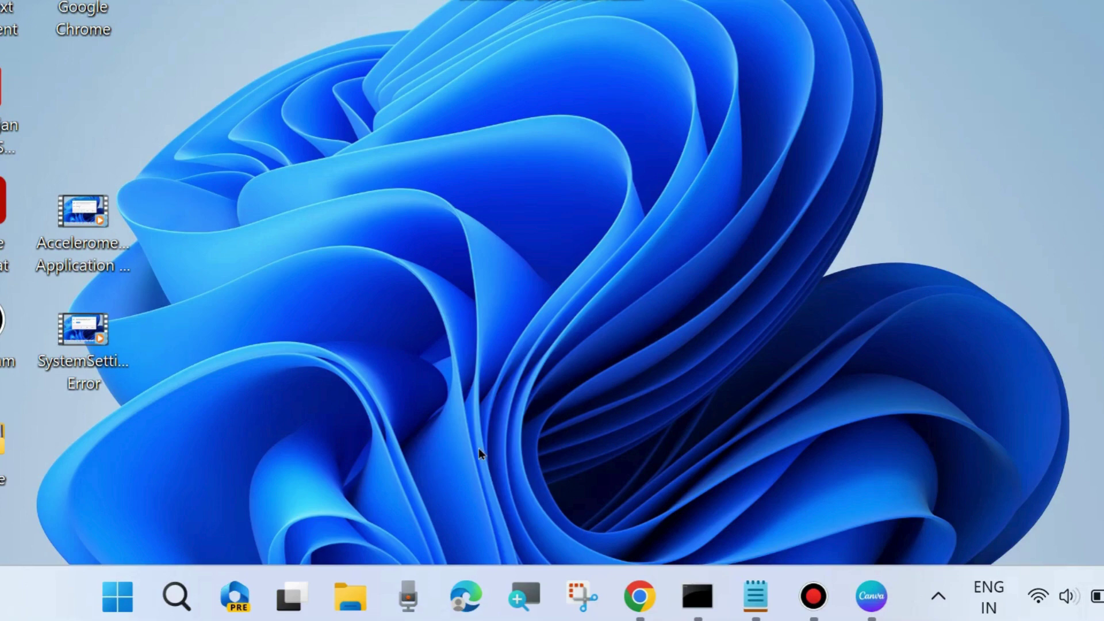
Launch Disk Cleanup by running the command cleanmgr from the Run dialog
right_click(107, 588)
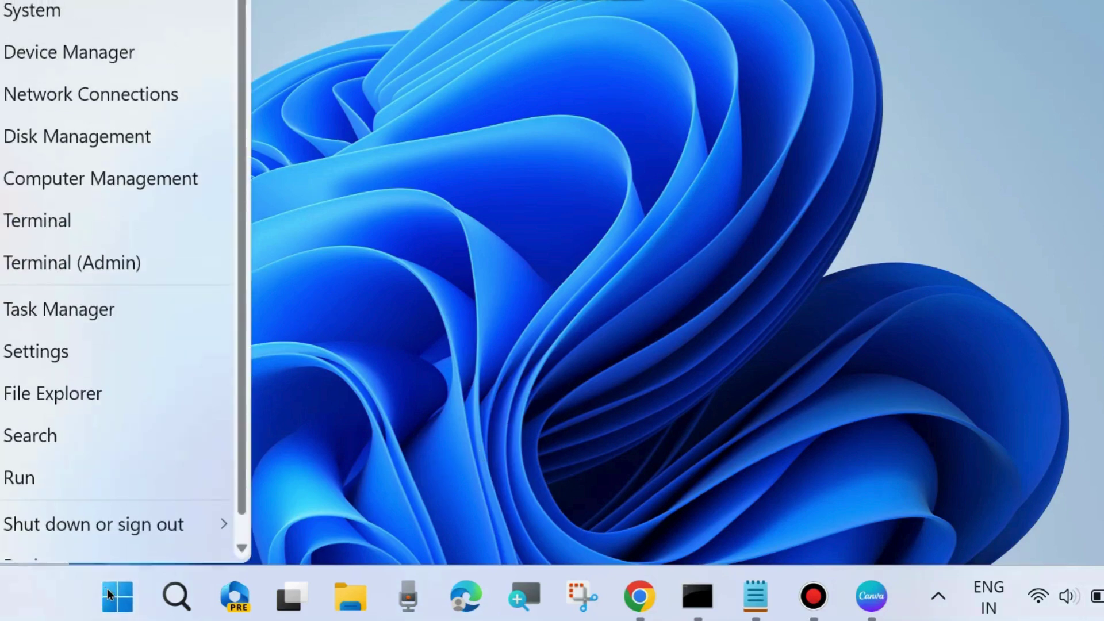
click(39, 475)
drag(42, 270, 544, 44)
text(cle)
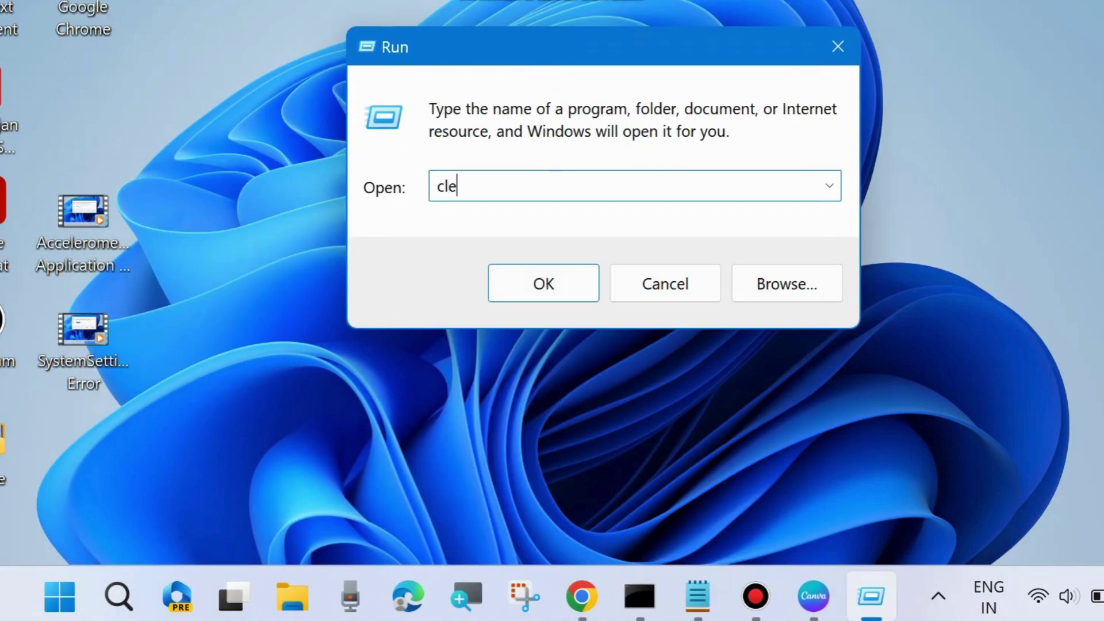
text(anmgr)
click(545, 282)
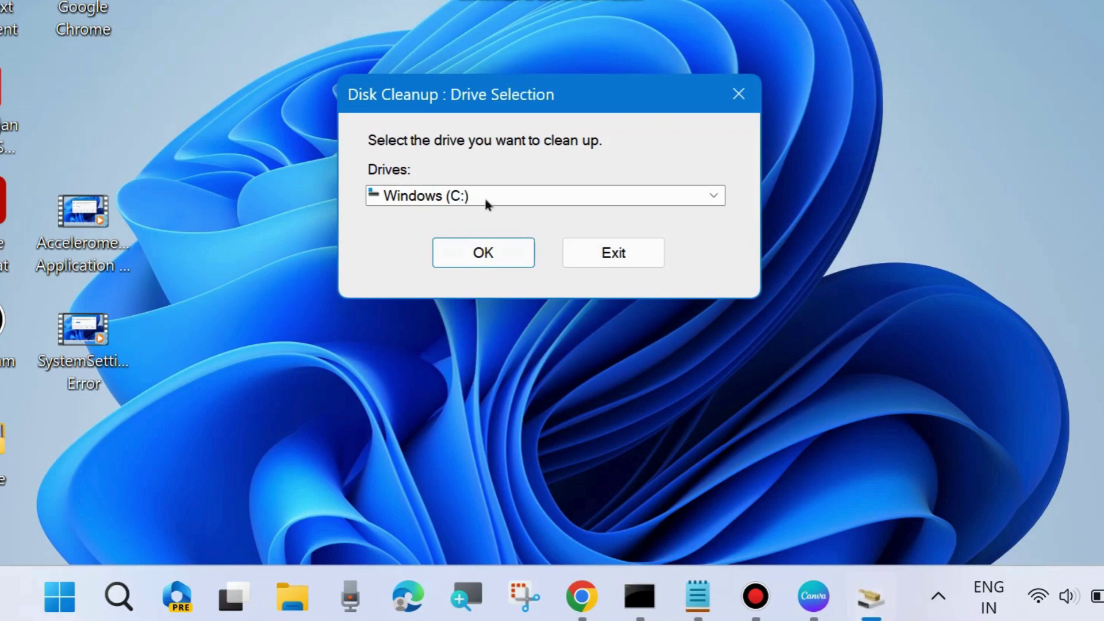
Scan the Windows (C:) drive and permanently delete the preselected file categories, including Temporary Internet Files and Thumbnails
click(484, 246)
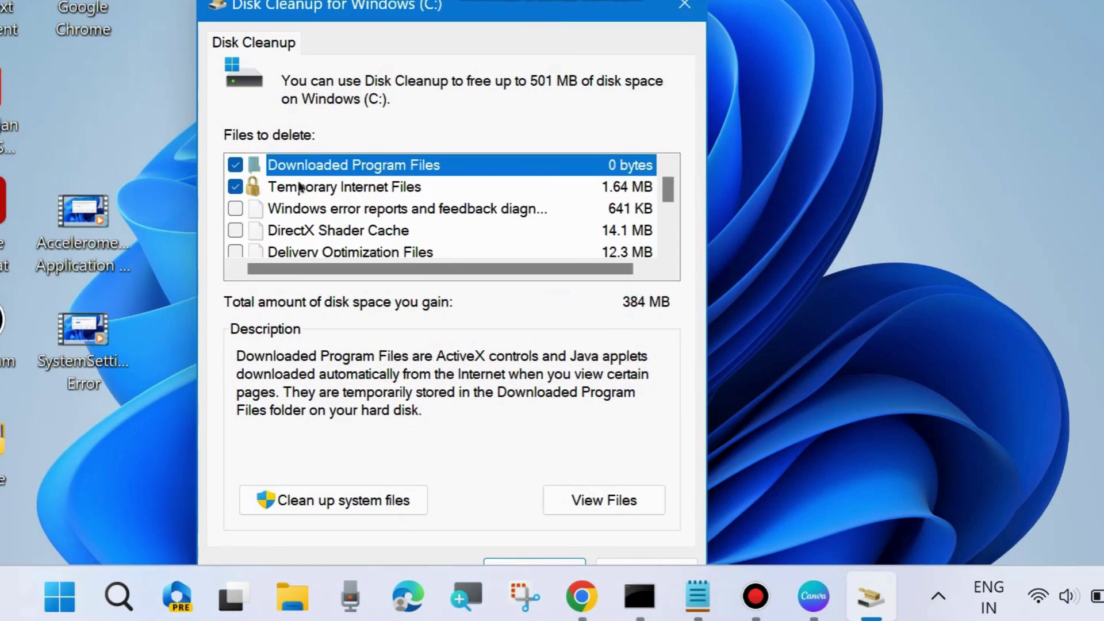
scroll(334, 232, down, 1)
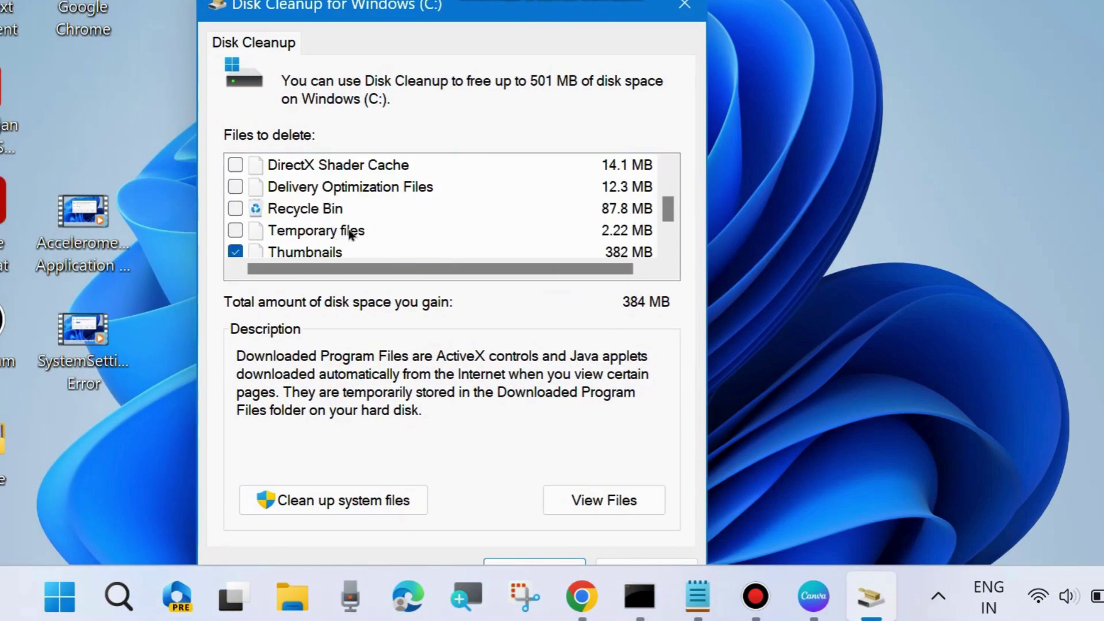
scroll(350, 232, down, 1)
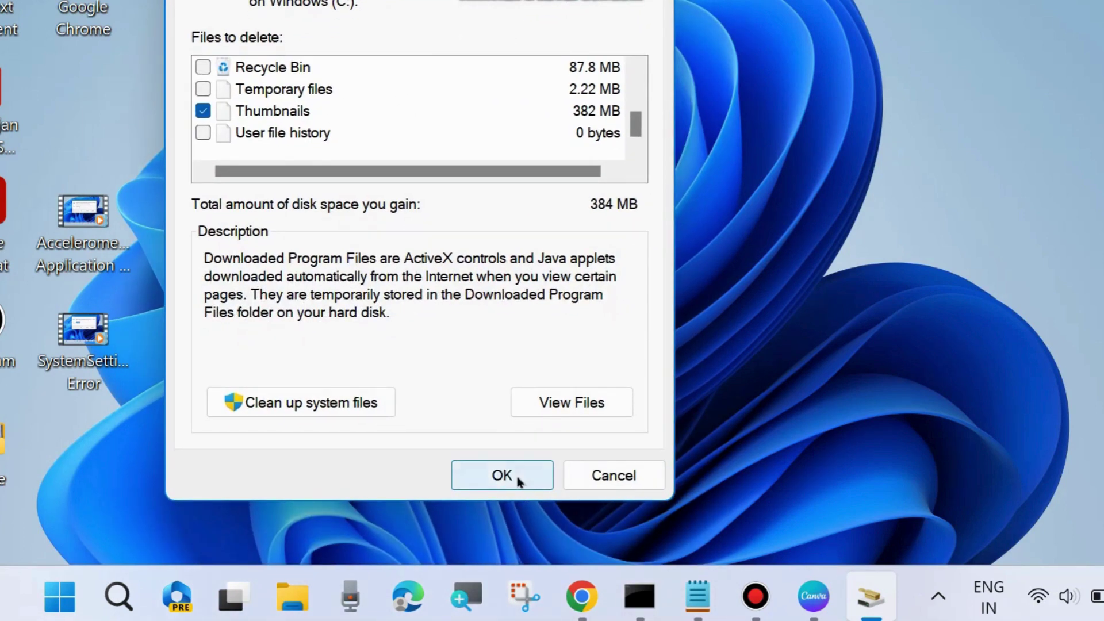
click(501, 475)
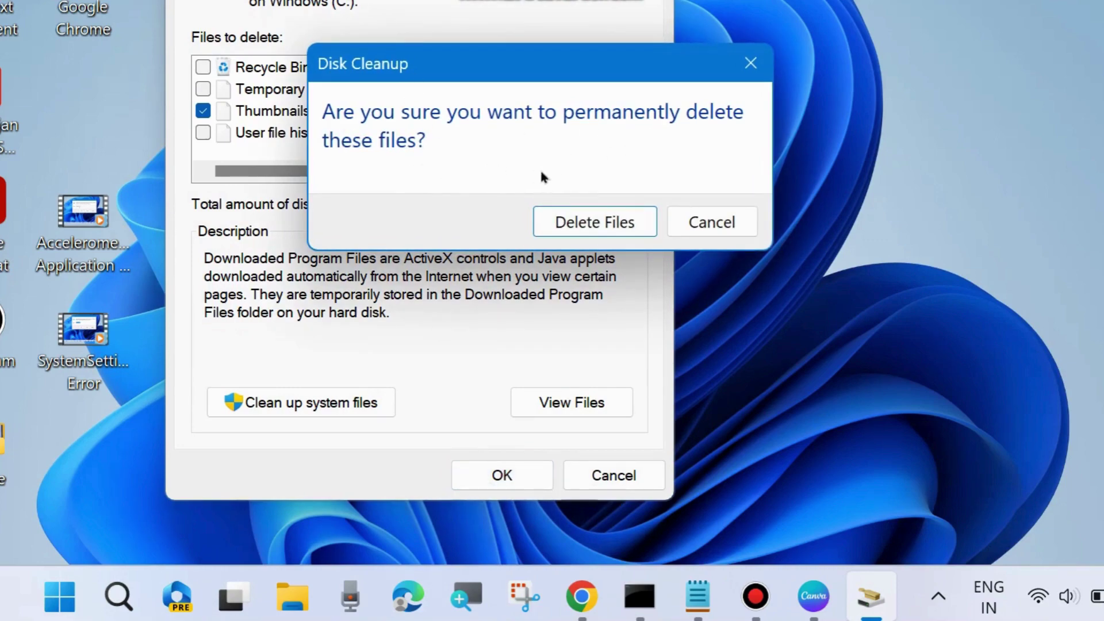
click(592, 222)
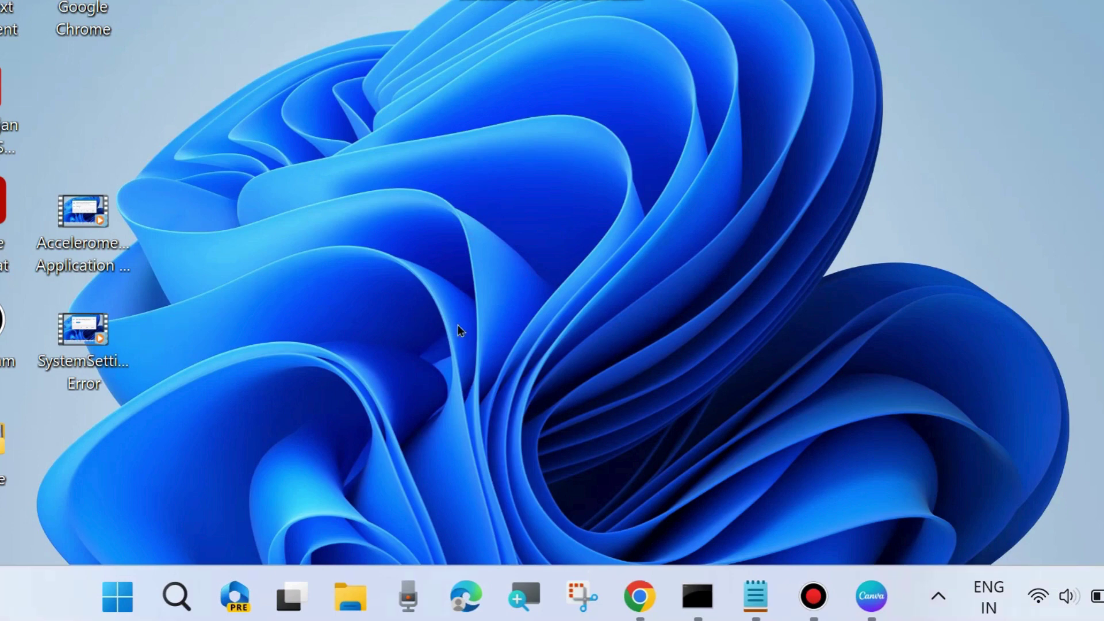
Open the Storage page of the System settings in Windows Settings
right_click(117, 596)
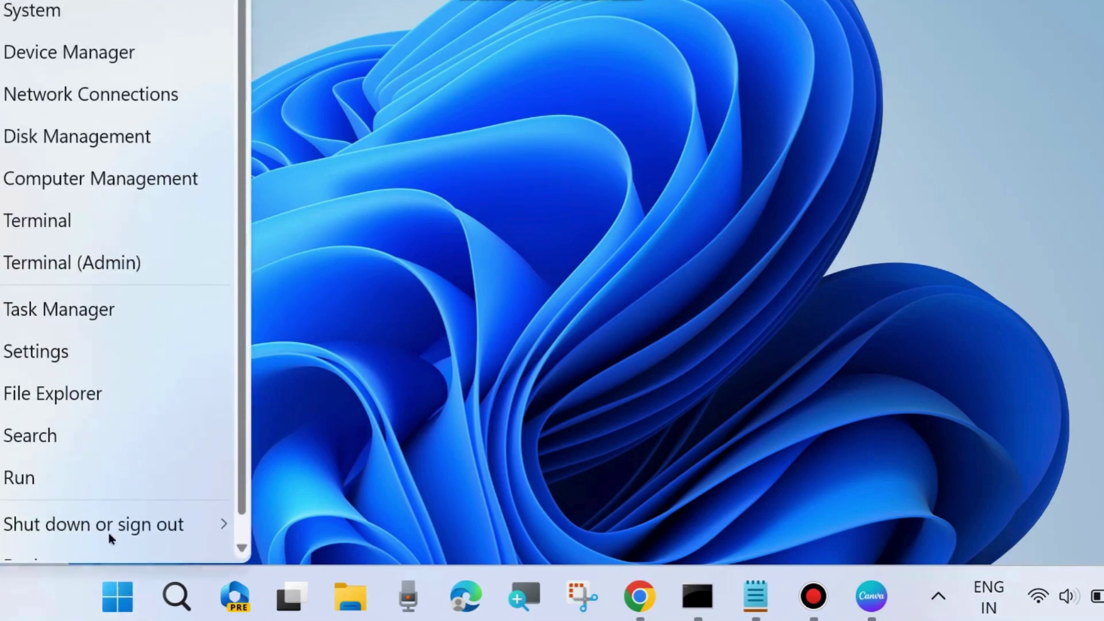
click(46, 352)
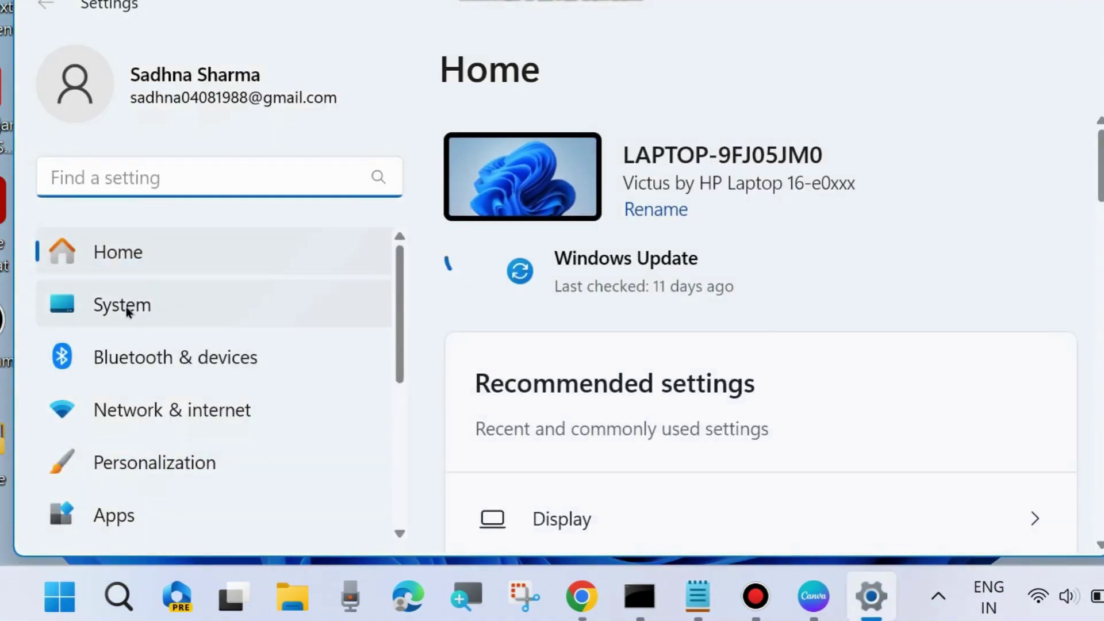
click(124, 311)
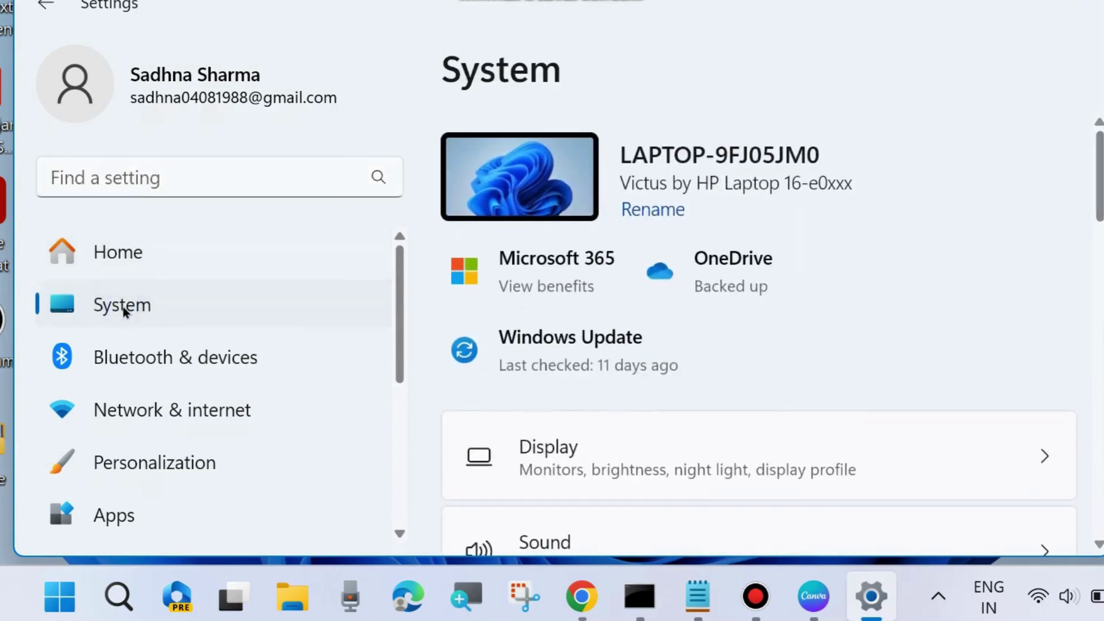
scroll(691, 362, down, 10)
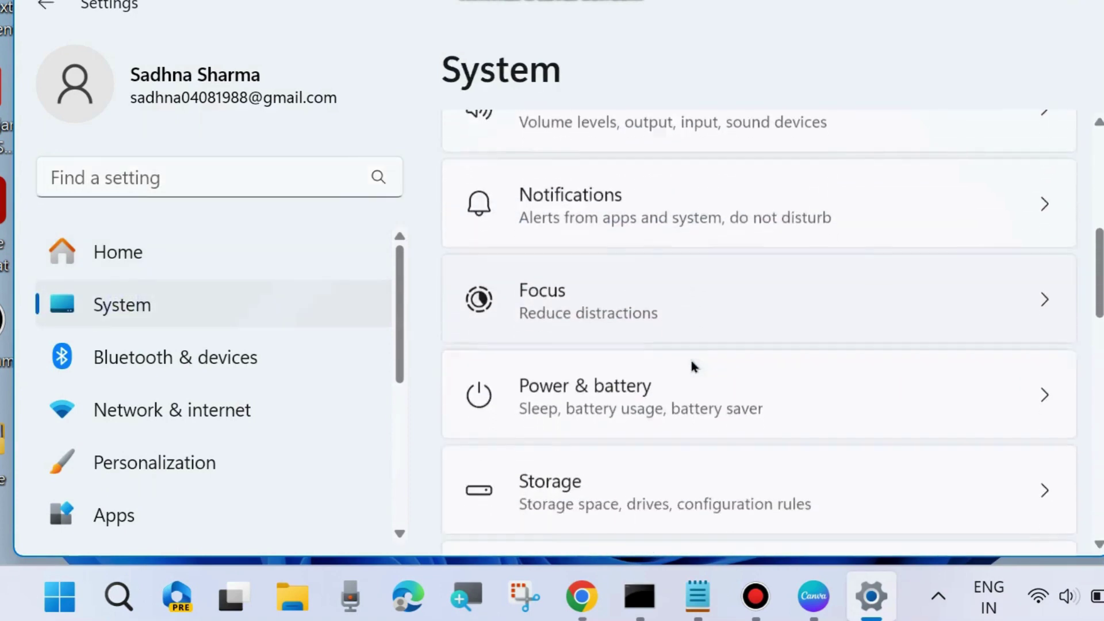
scroll(621, 322, down, 2)
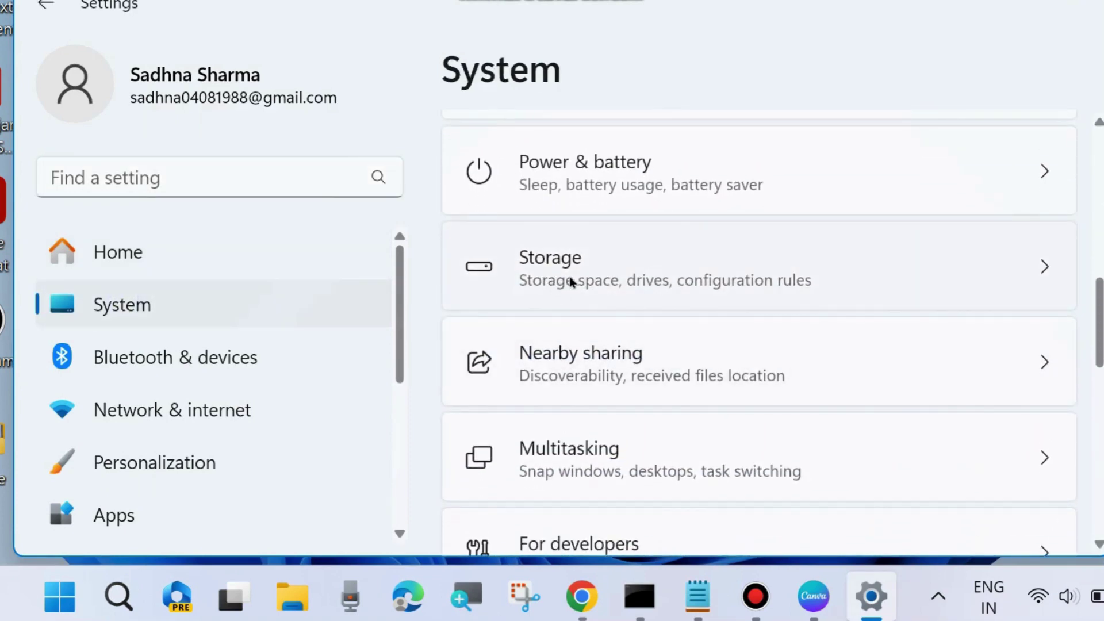
click(570, 282)
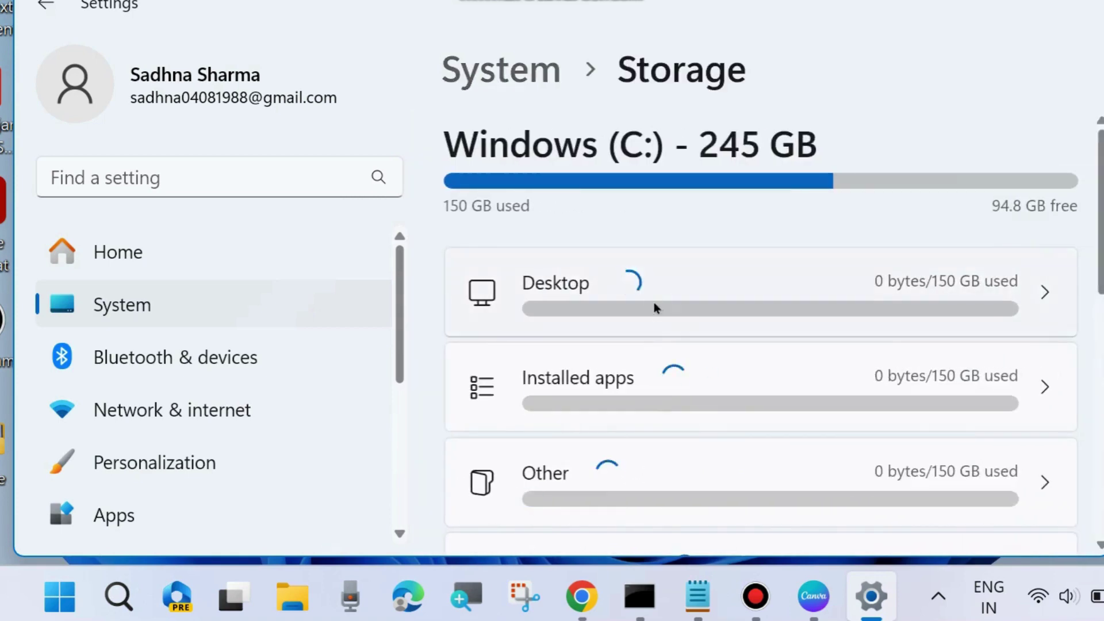
Turn on Storage Sense under Storage management and close Settings
scroll(655, 314, down, 3)
scroll(654, 315, down, 6)
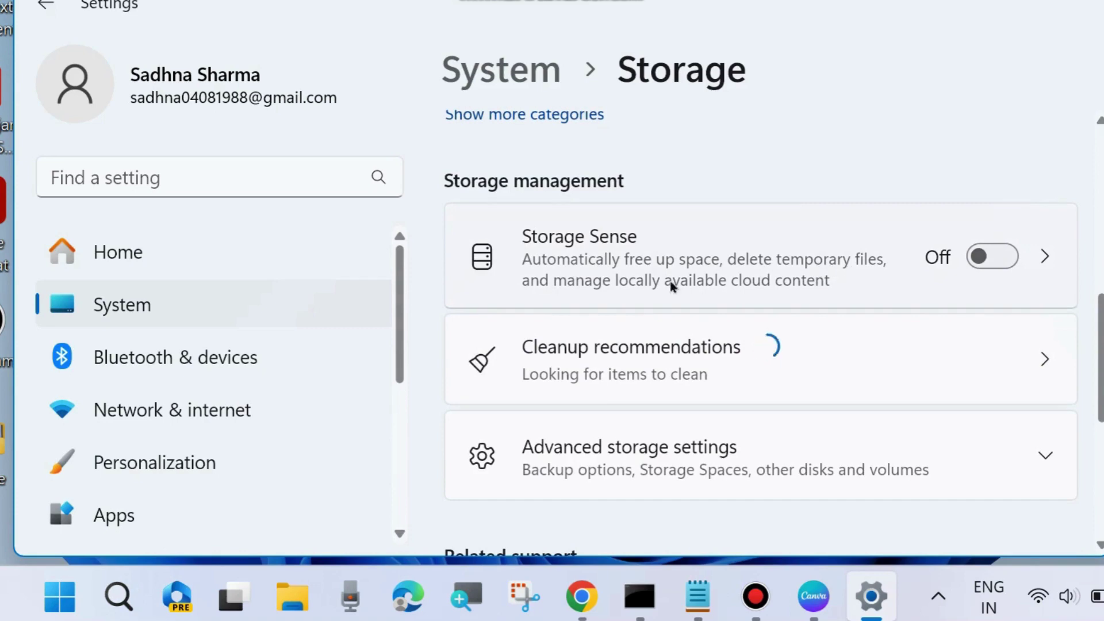
click(1005, 258)
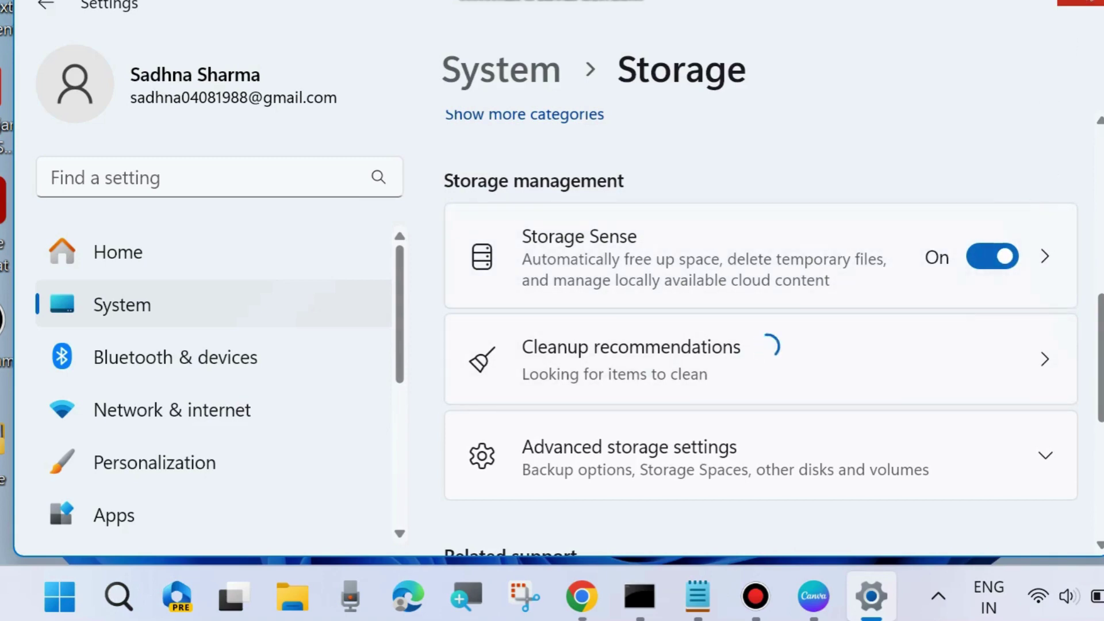
key(alt+F4)
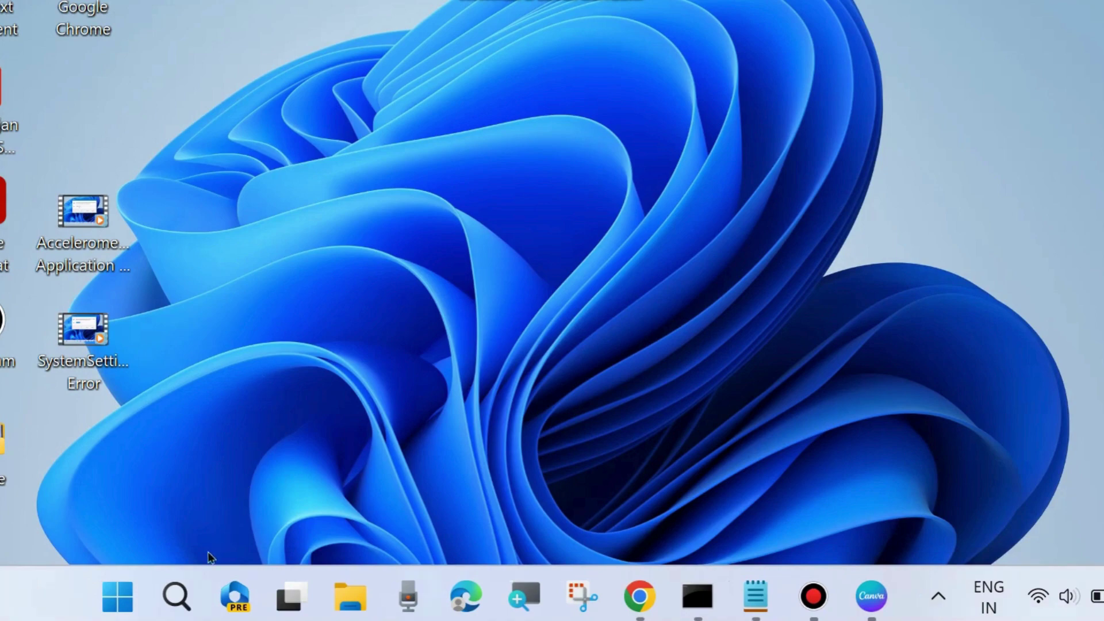
Search Windows for cmd and bring up the administrator Command Prompt window
click(176, 594)
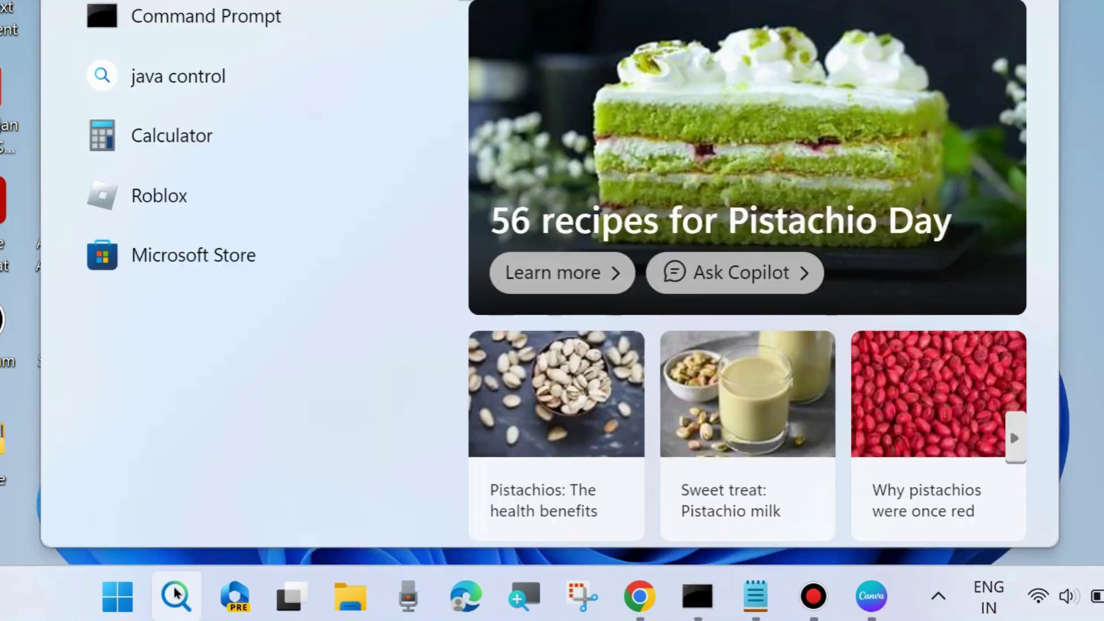
text(cmd)
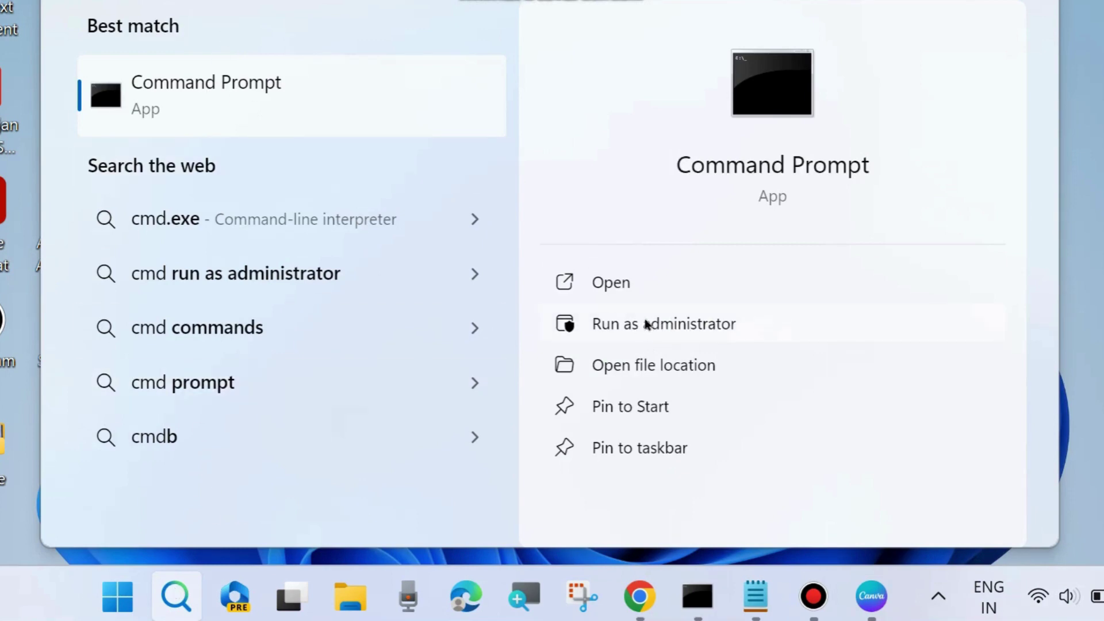
click(697, 597)
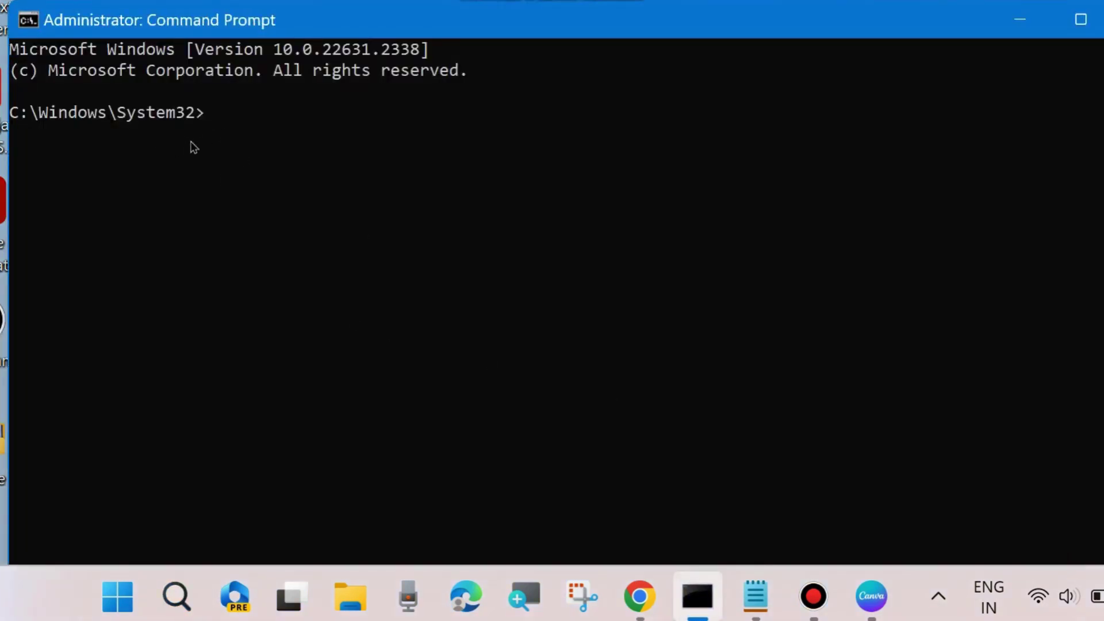
Switch to Notepad, move its window below the command line, and copy the command powercfg.exe /hibernate off
click(755, 596)
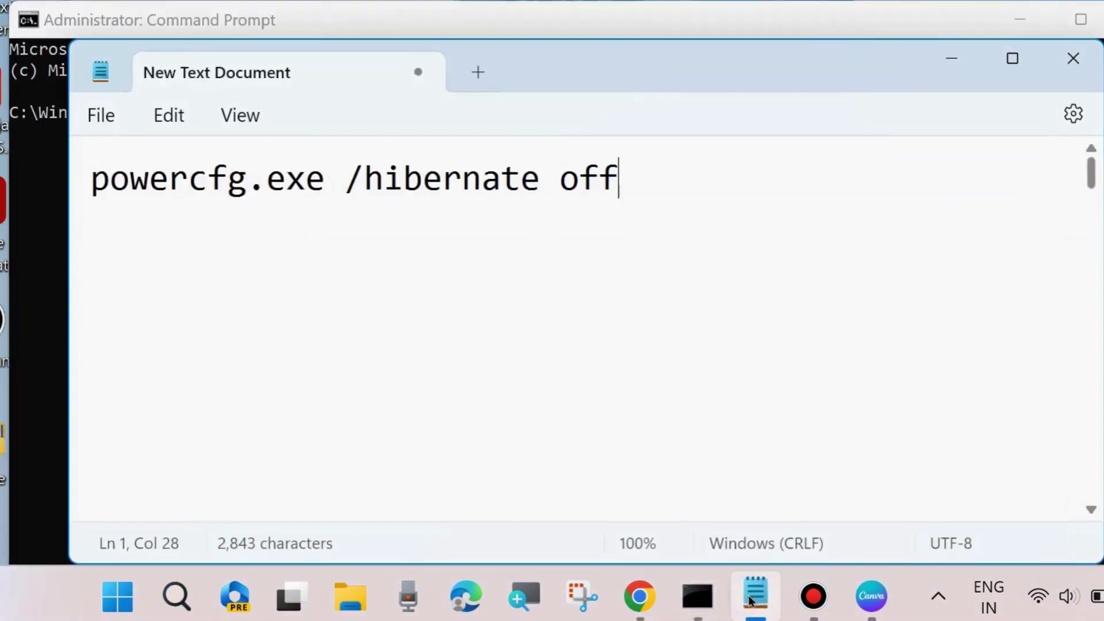
drag(528, 67, 546, 221)
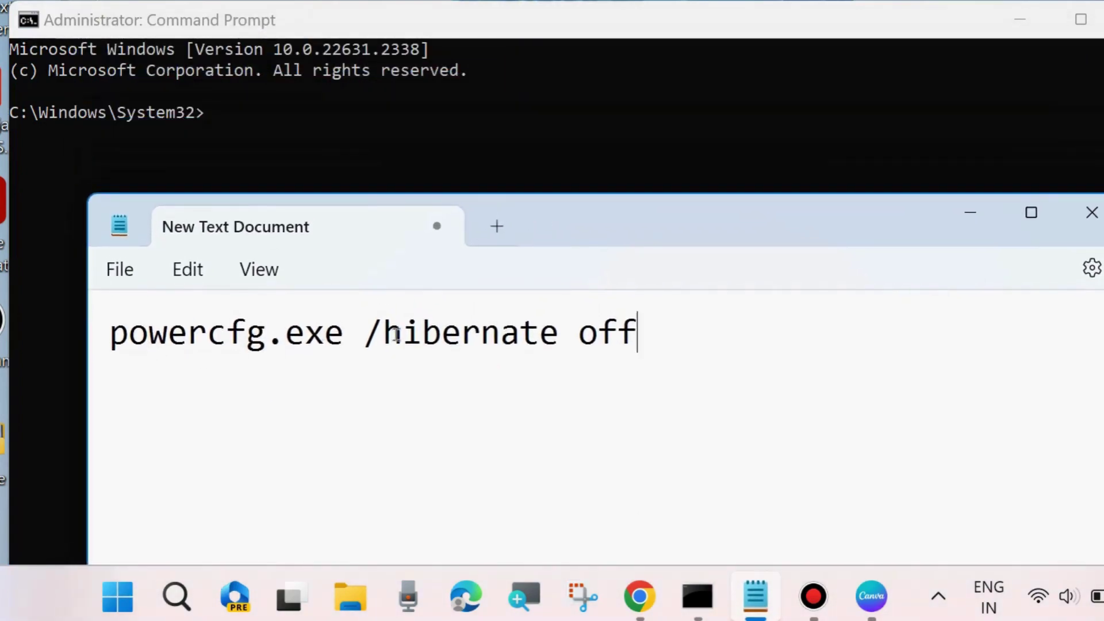
drag(382, 331, 639, 335)
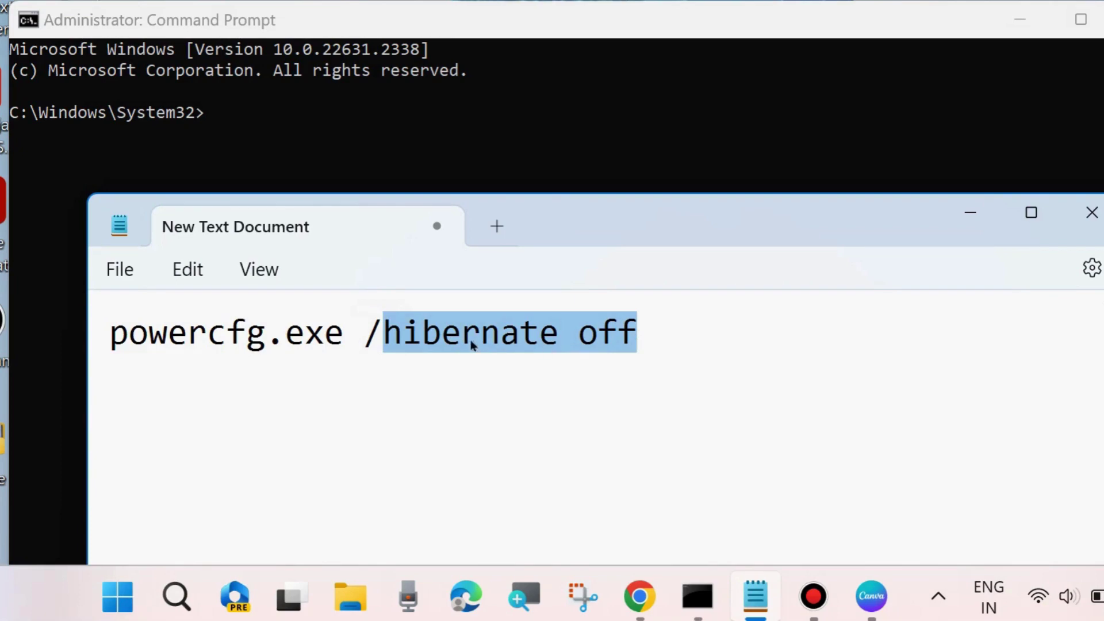
click(405, 332)
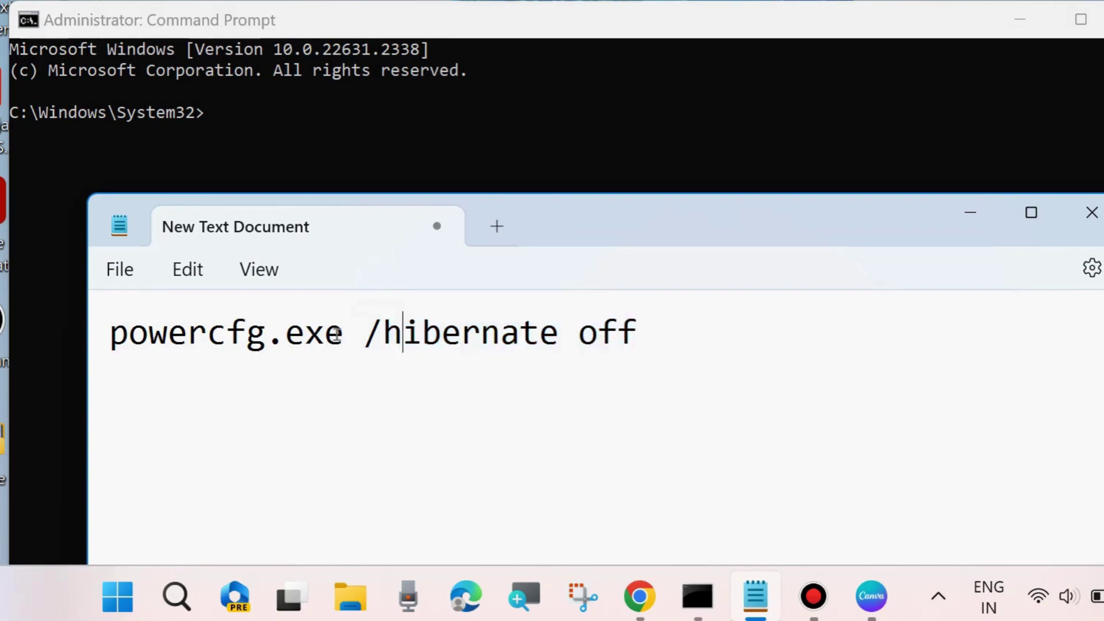
drag(111, 338, 715, 352)
key(cmd+c)
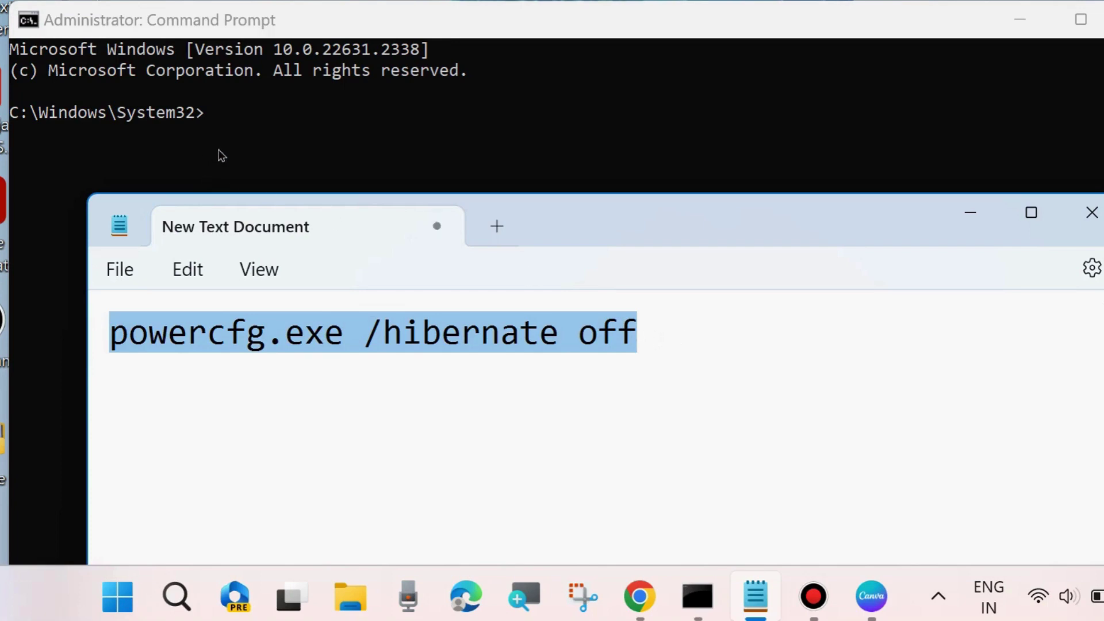
Paste powercfg.exe /hibernate off at the administrator Command Prompt, and minimize the Command Prompt and Notepad windows
click(208, 123)
right_click(208, 122)
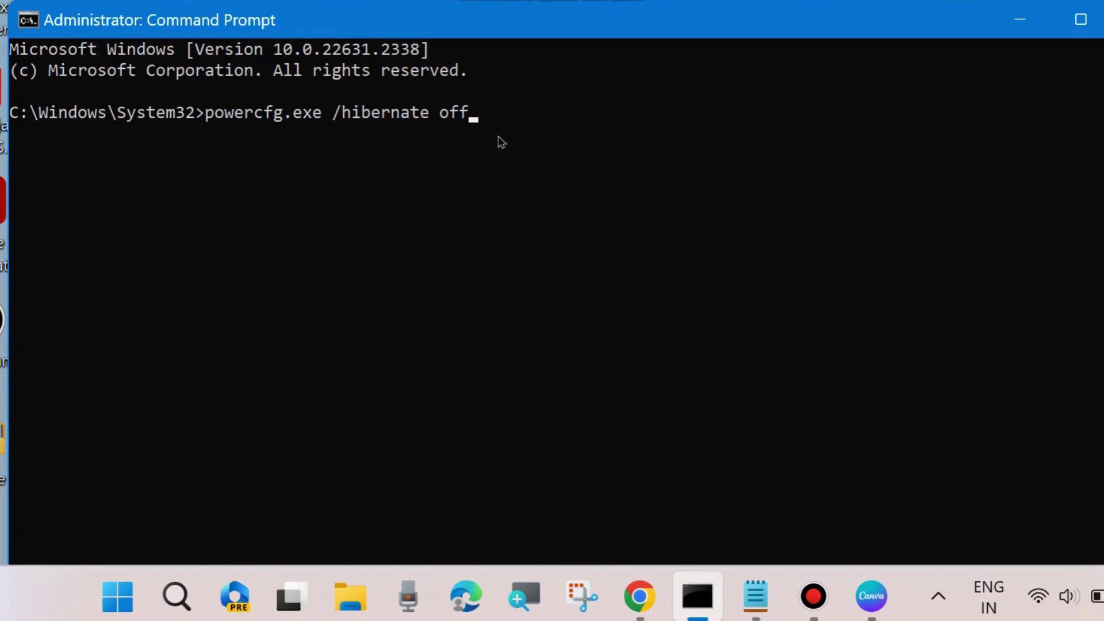
click(1019, 22)
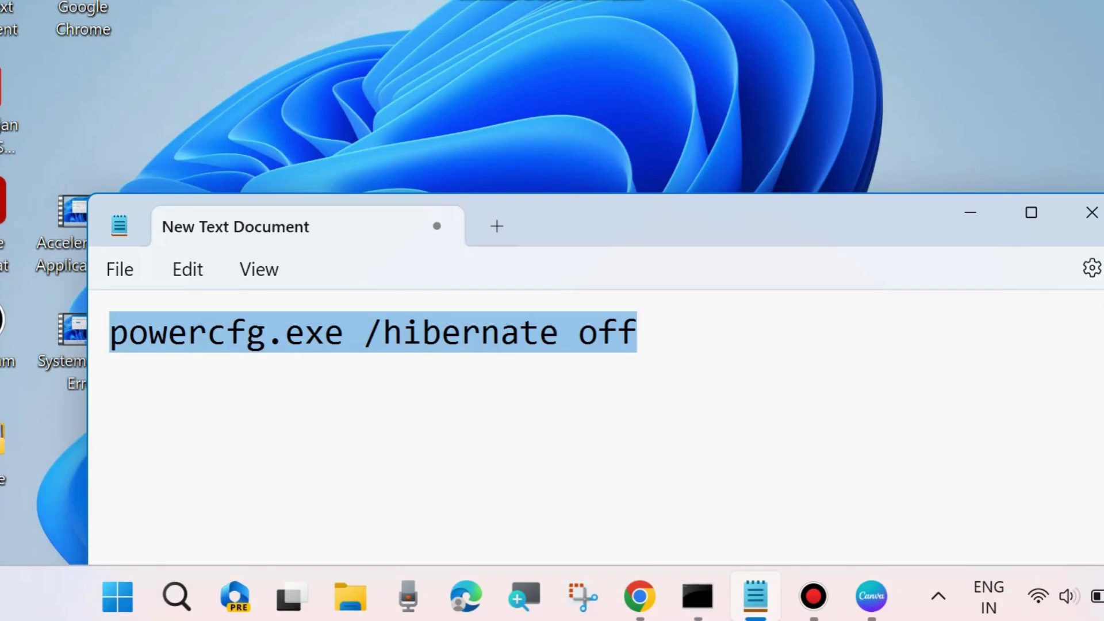
click(967, 212)
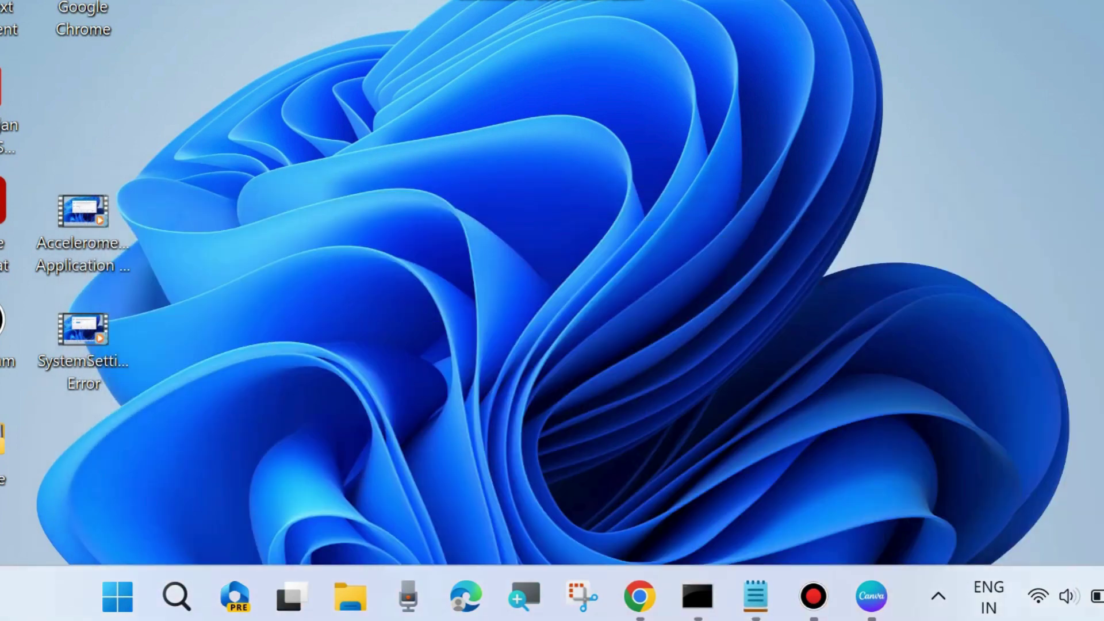
Run sysdm.cpl from the Run dialog and show the System Protection settings in System Properties
right_click(122, 580)
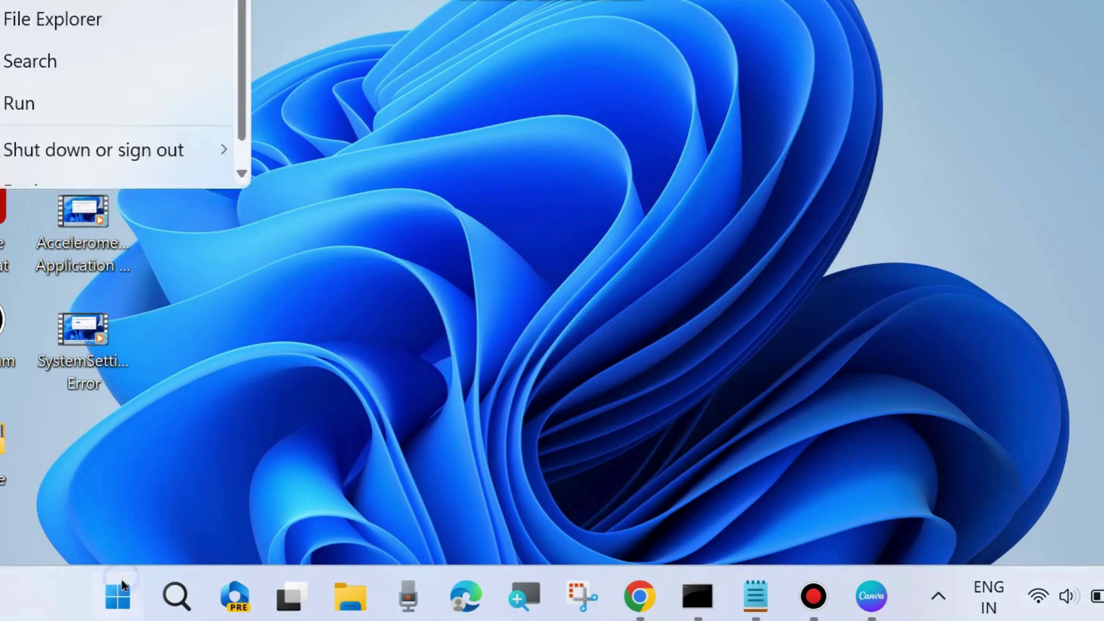
click(59, 477)
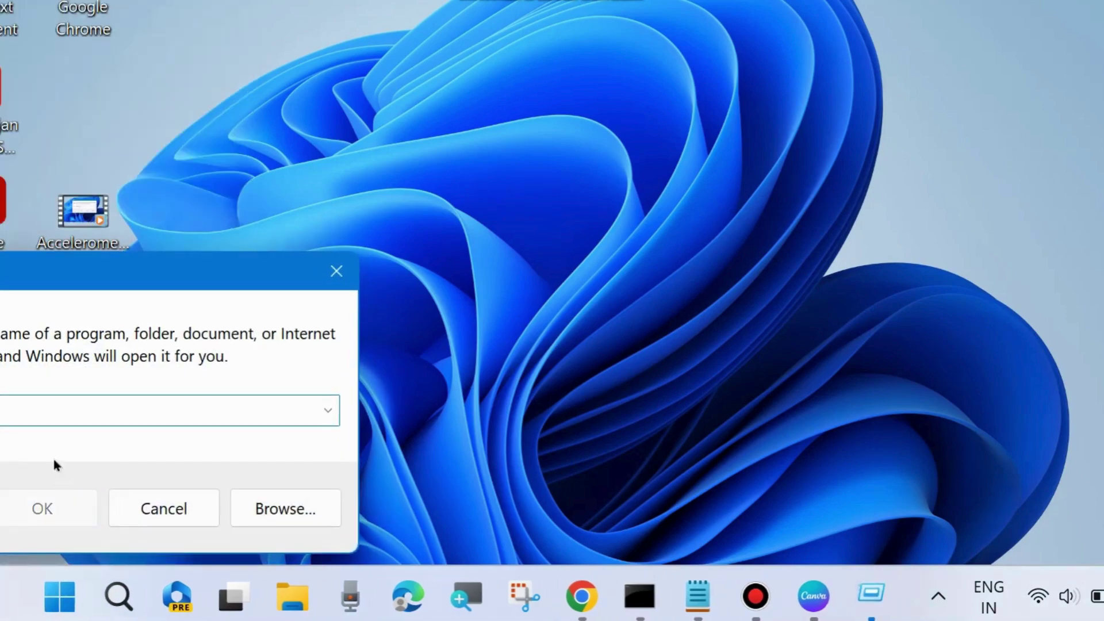
drag(47, 273, 500, 51)
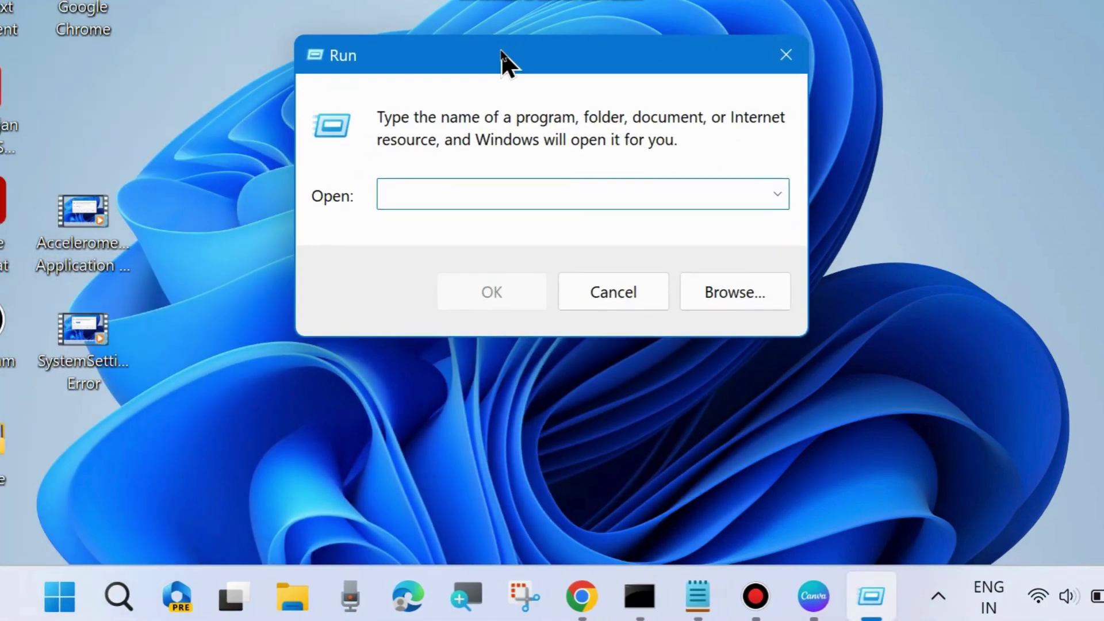
text(sysdm.cpl)
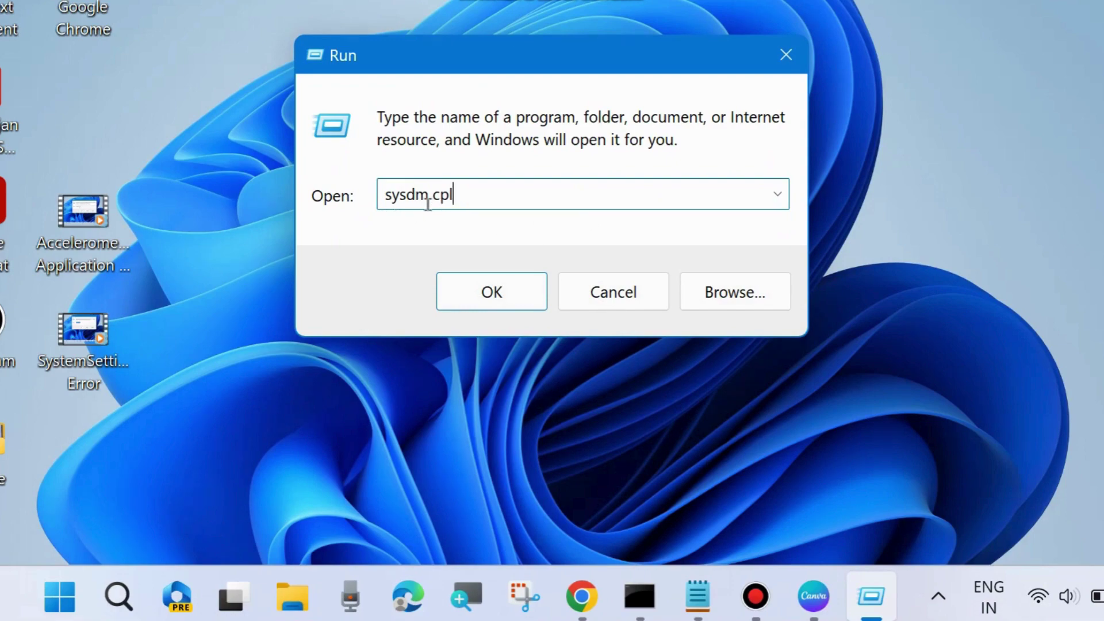
click(492, 291)
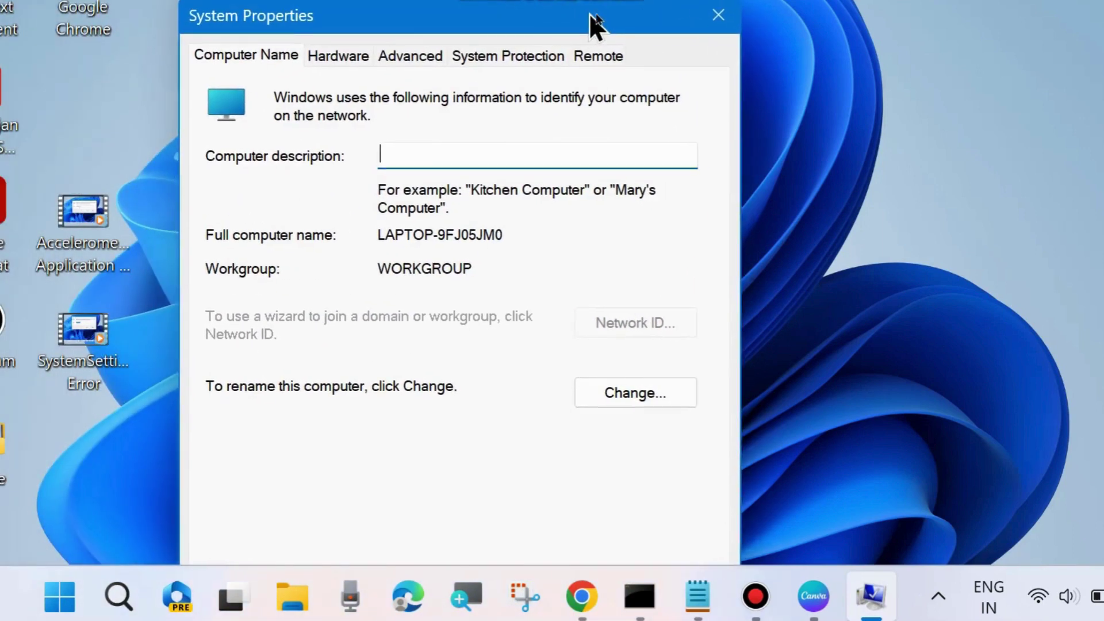
drag(592, 24, 621, 16)
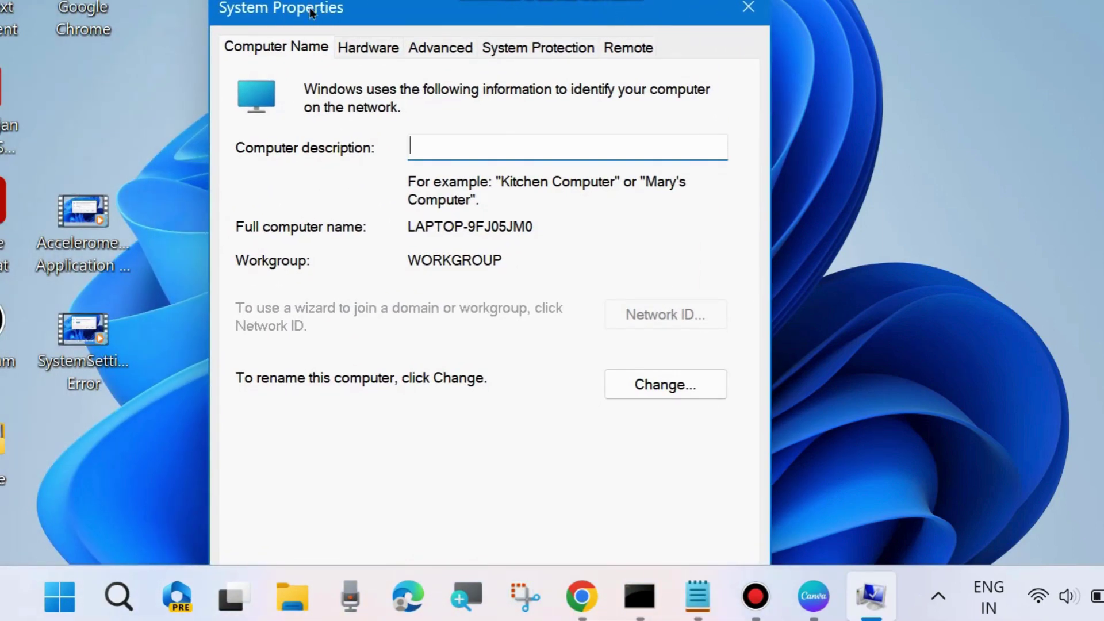
click(530, 49)
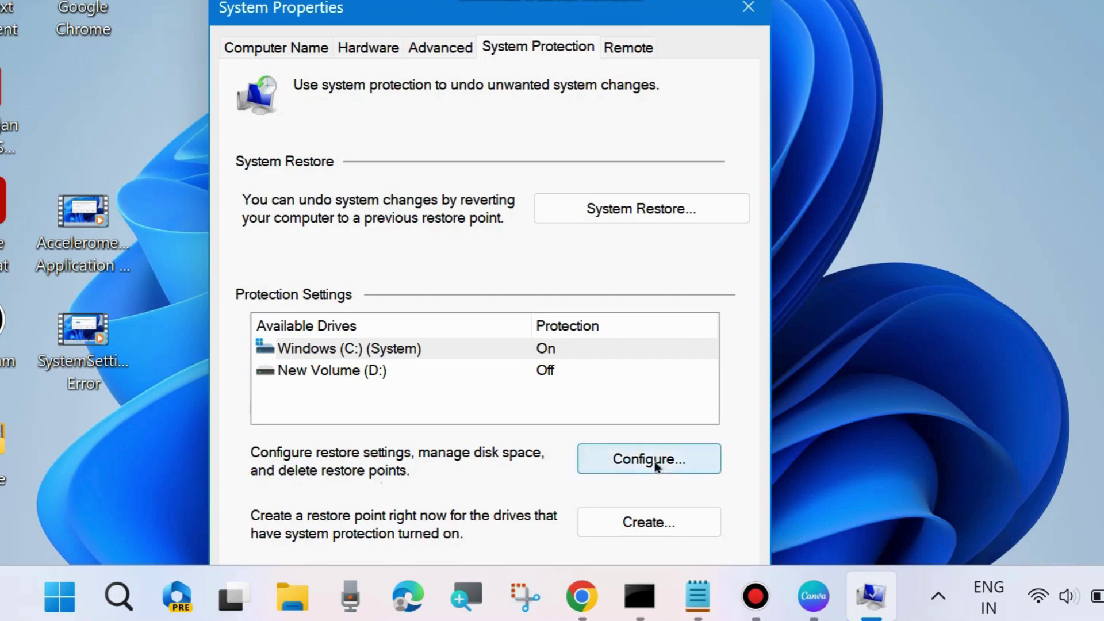
Configure System Protection for the Windows (C:) drive with a max usage of 10%, and close System Properties
click(636, 460)
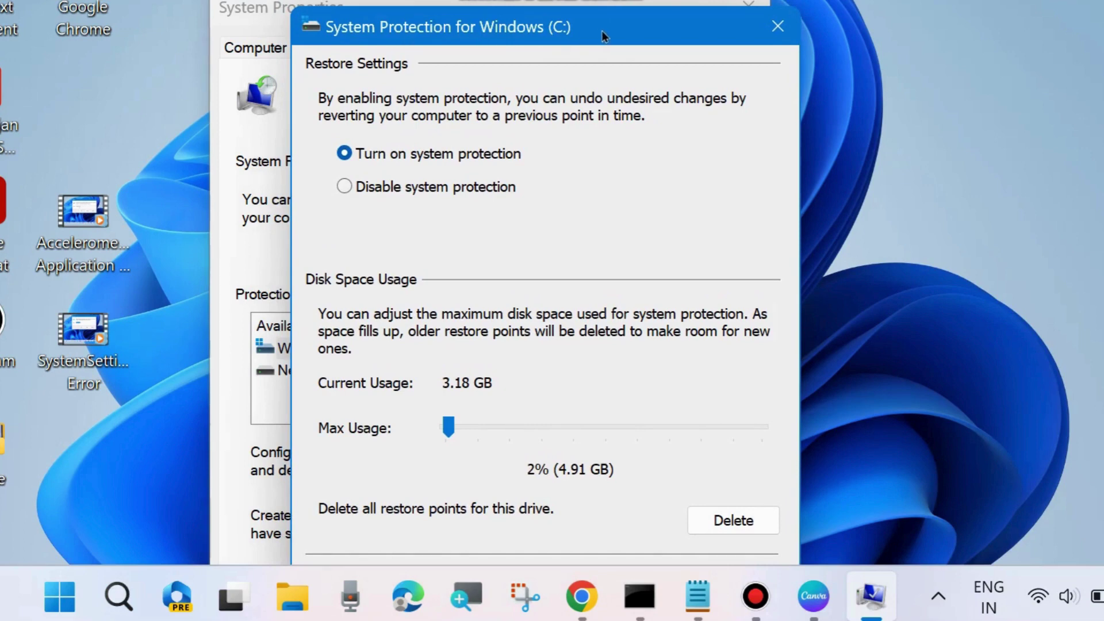
drag(601, 30, 599, 0)
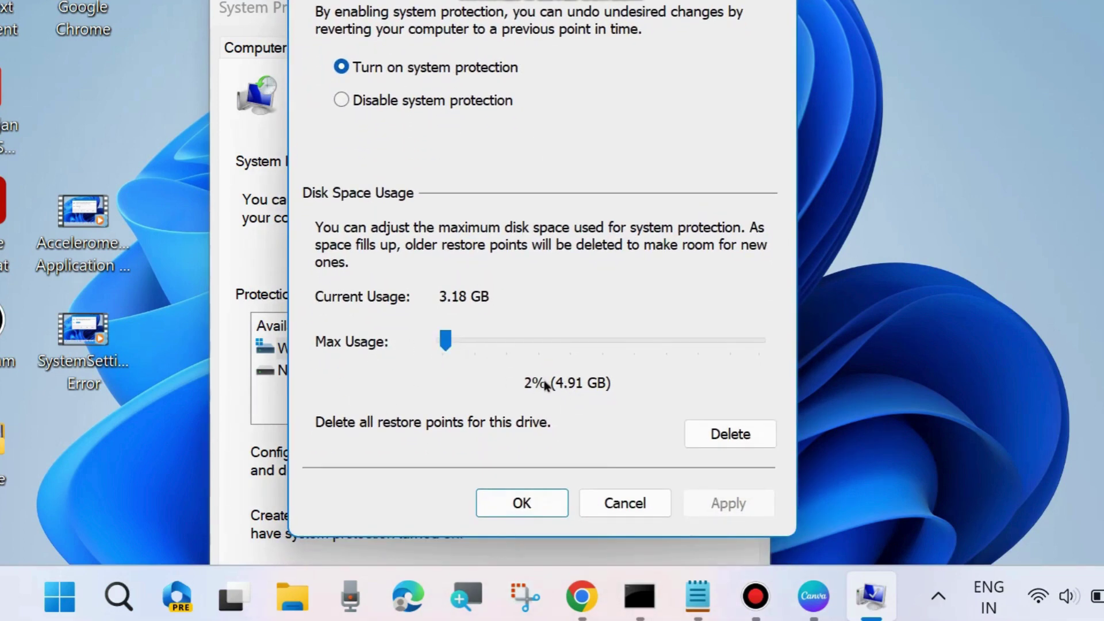
click(458, 340)
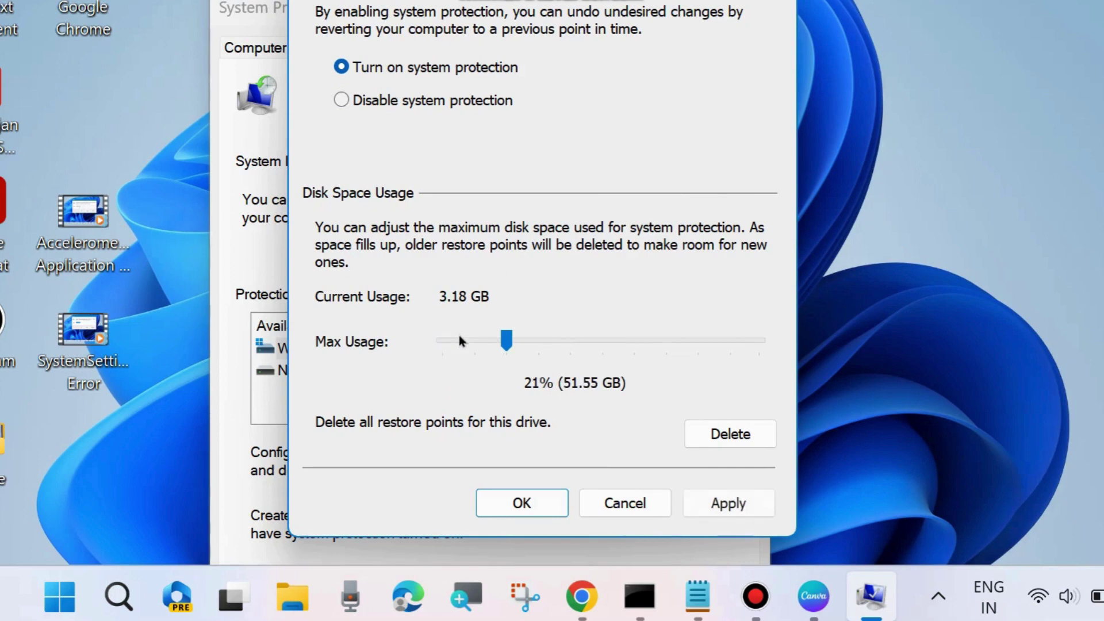
drag(504, 343, 473, 342)
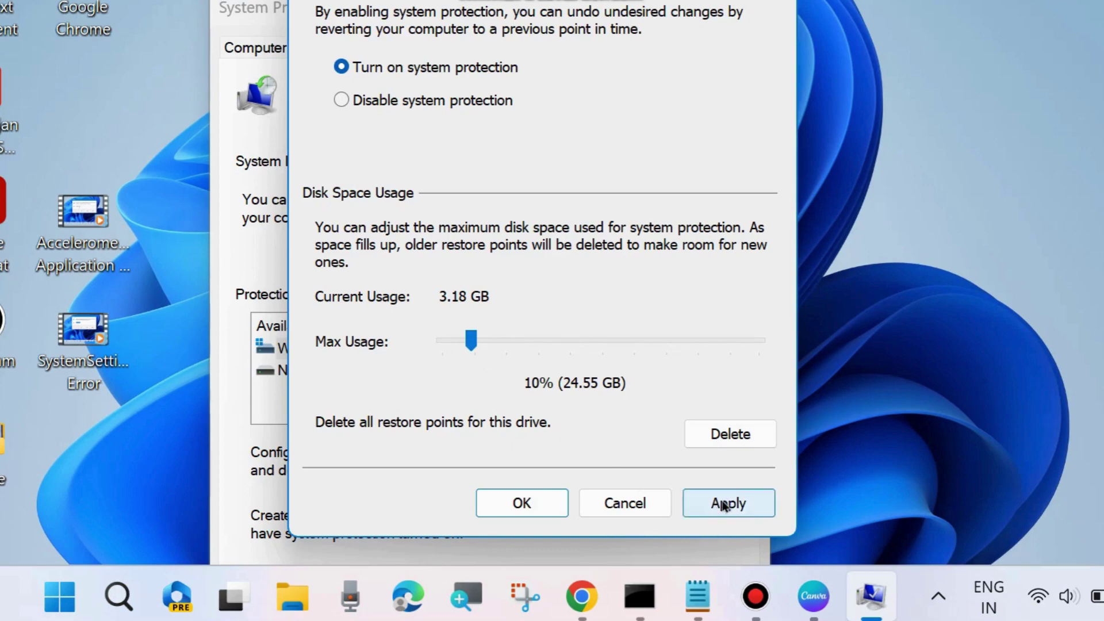
click(540, 504)
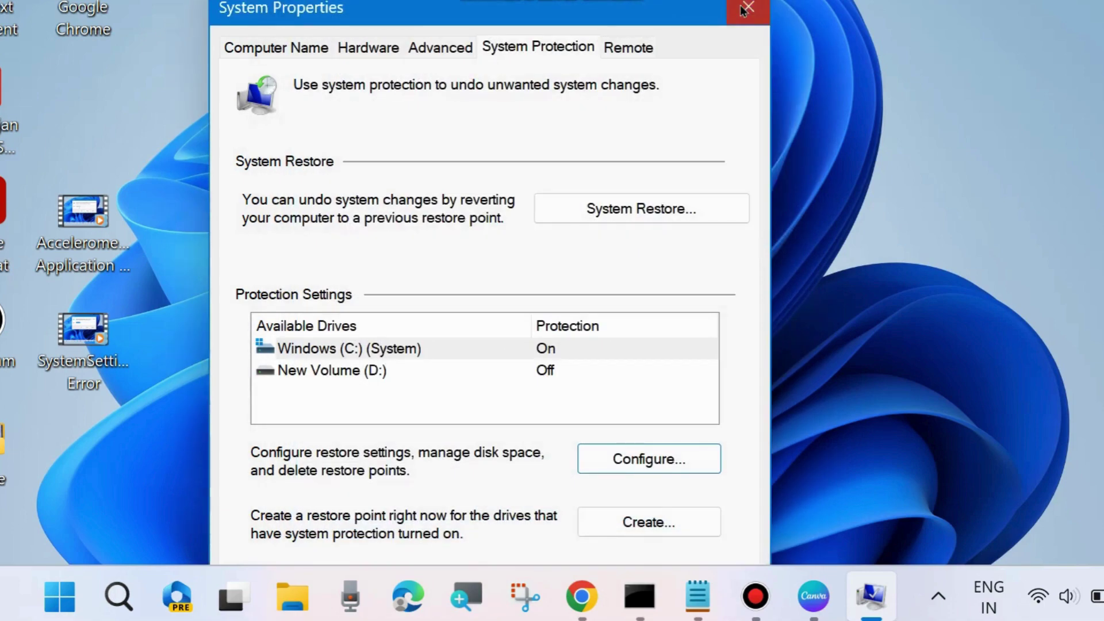
key(Escape)
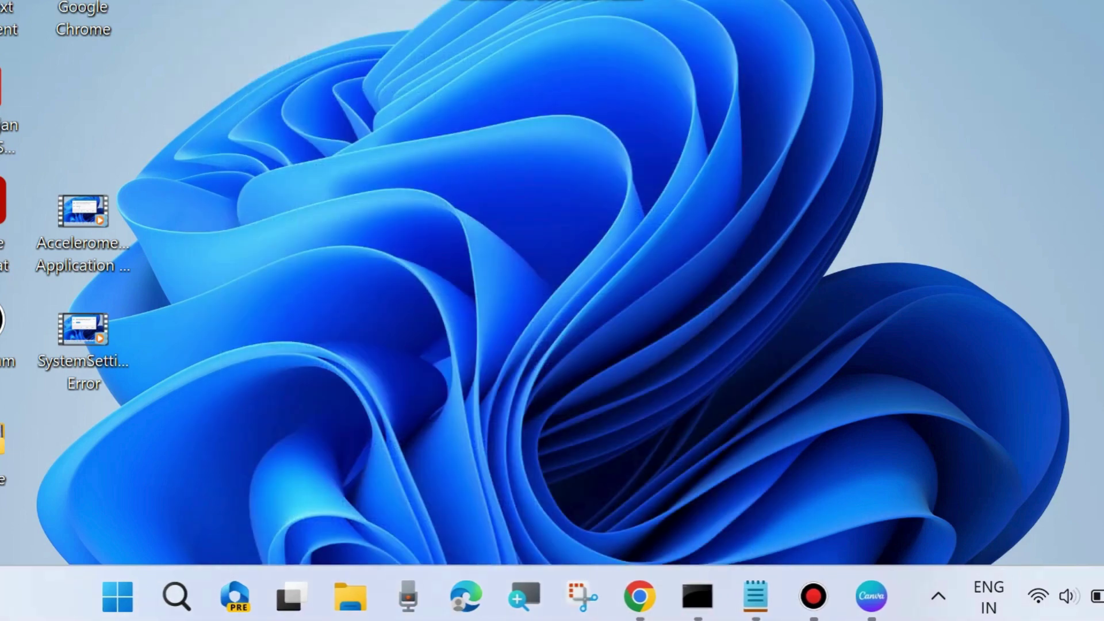
Search Windows for cmd, and replace the pending powercfg command in the administrator Command Prompt with sfc /scannow and run it
click(183, 593)
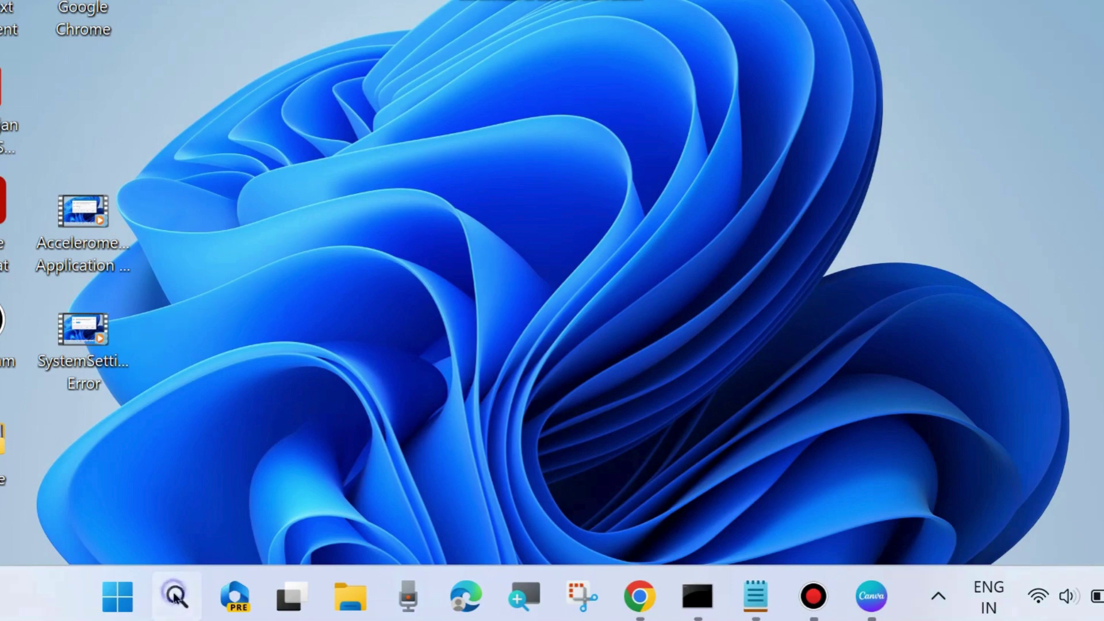
text(cmd)
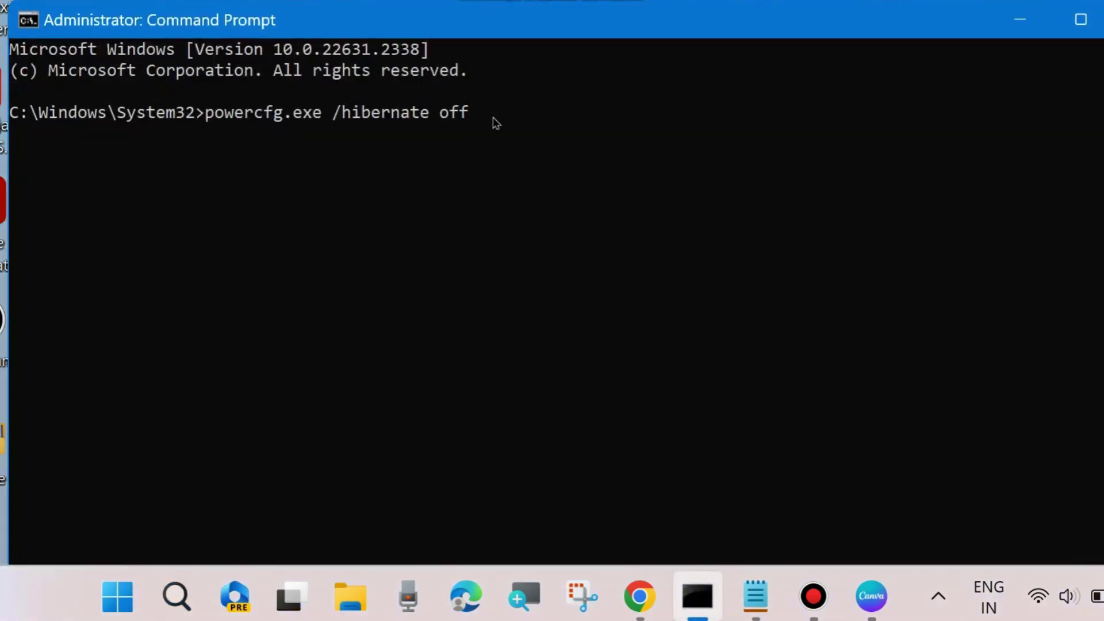
key(BackSpace)
key(BackSpace)
key(BackSpace)
key(BackSpace)
key(BackSpace)
key(BackSpace)
key(BackSpace)
key(BackSpace)
key(BackSpace)
key(BackSpace)
key(BackSpace)
key(BackSpace)
key(BackSpace)
key(BackSpace)
key(BackSpace)
key(BackSpace)
key(BackSpace)
key(BackSpace)
key(BackSpace)
key(BackSpace)
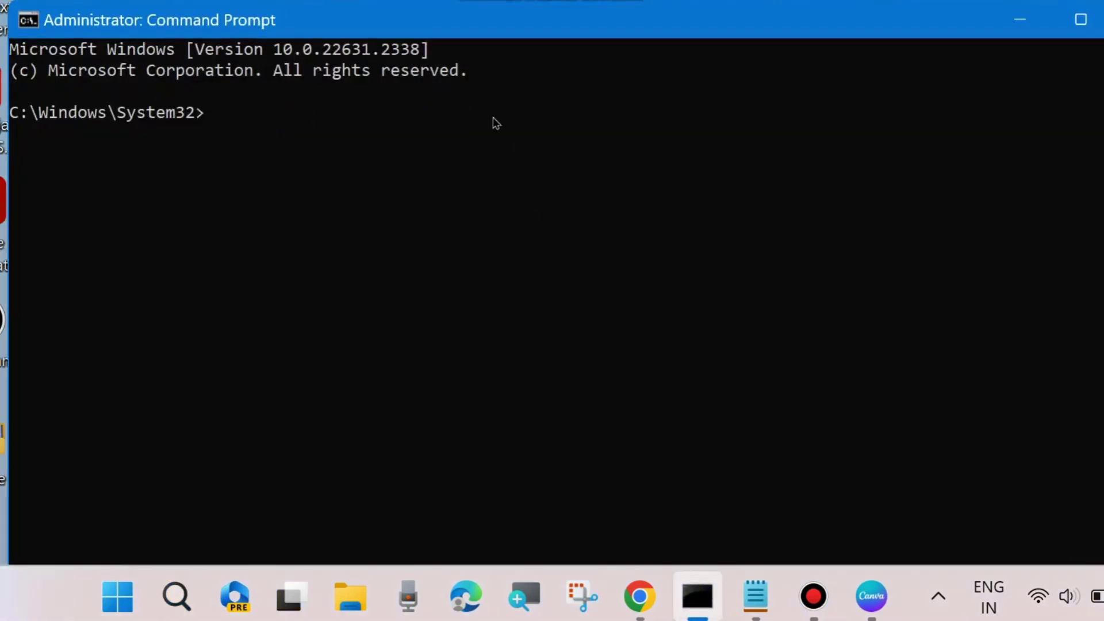
text(sfc /scannow)
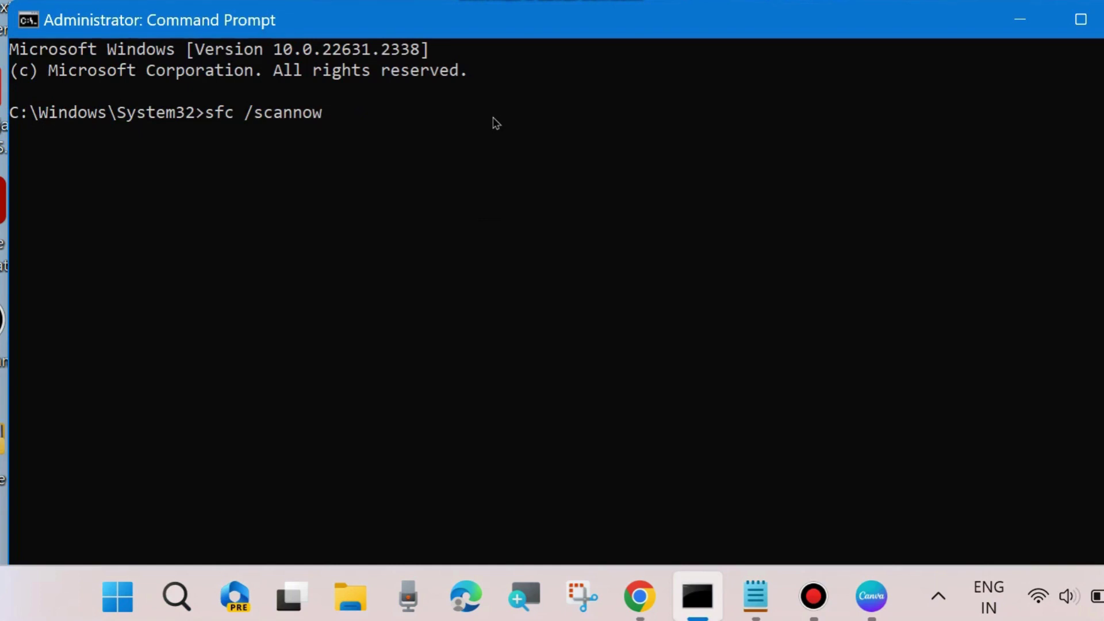
key(Return)
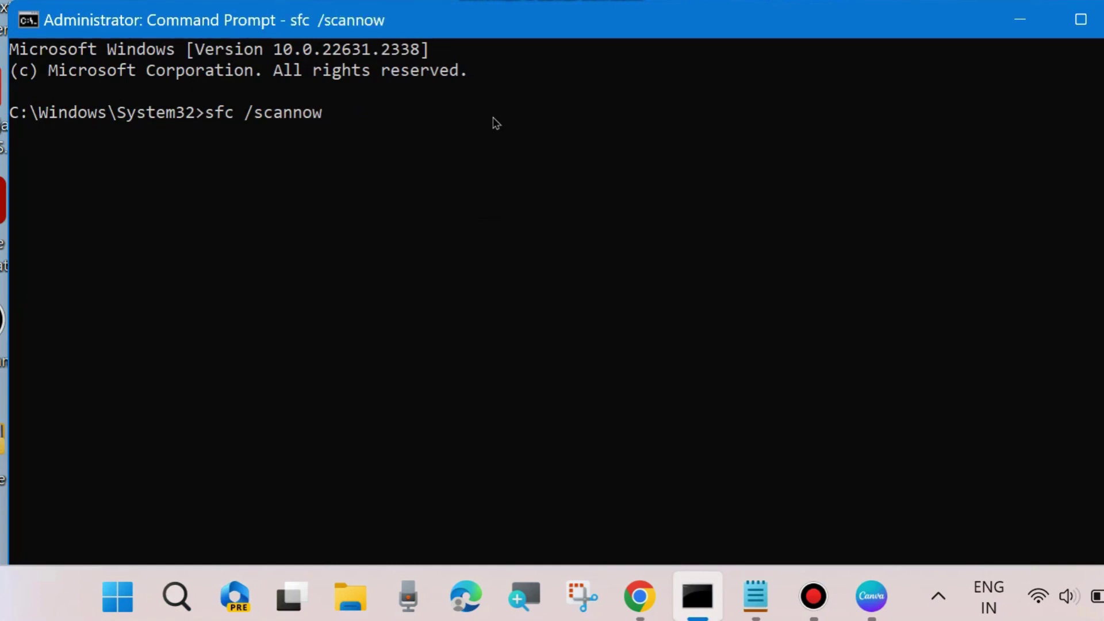